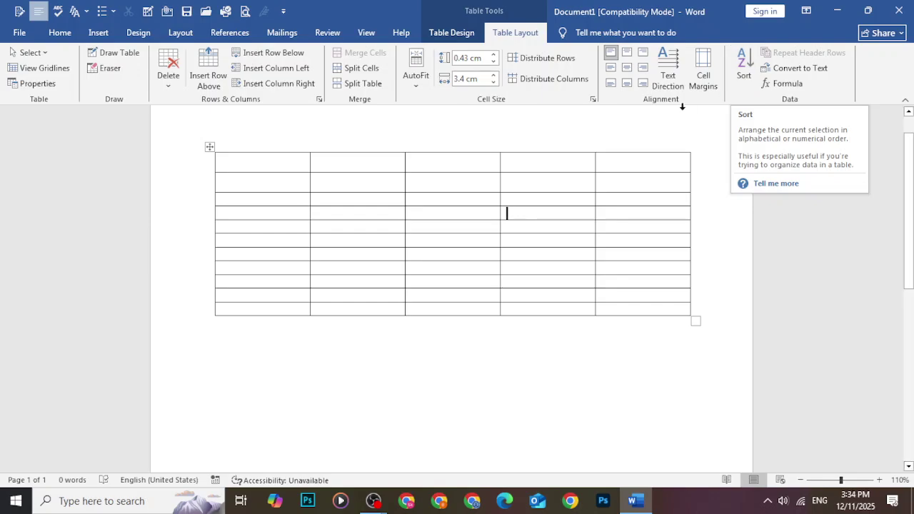
Step: Fill the first six cells of the table's first column with A, B, D, E, Z and F
{"action": "left_click", "coordinate": [231, 166]}
{"action": "type", "text": "A"}
{"action": "key", "text": "Down"}
{"action": "type", "text": "B"}
{"action": "key", "text": "Down"}
{"action": "type", "text": "D"}
{"action": "key", "text": "Down"}
{"action": "type", "text": "E"}
{"action": "key", "text": "Down"}
{"action": "type", "text": "Z"}
{"action": "key", "text": "Down"}
{"action": "type", "text": "F"}
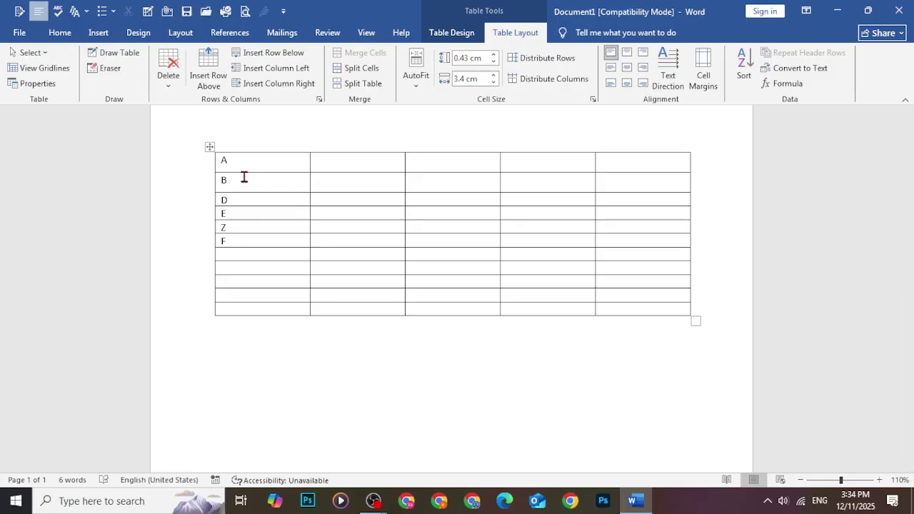
Step: Examine the Sort options for the letter cells in the first column, then close them without sorting
{"action": "left_click_drag", "start_coordinate": [242, 165], "coordinate": [259, 245]}
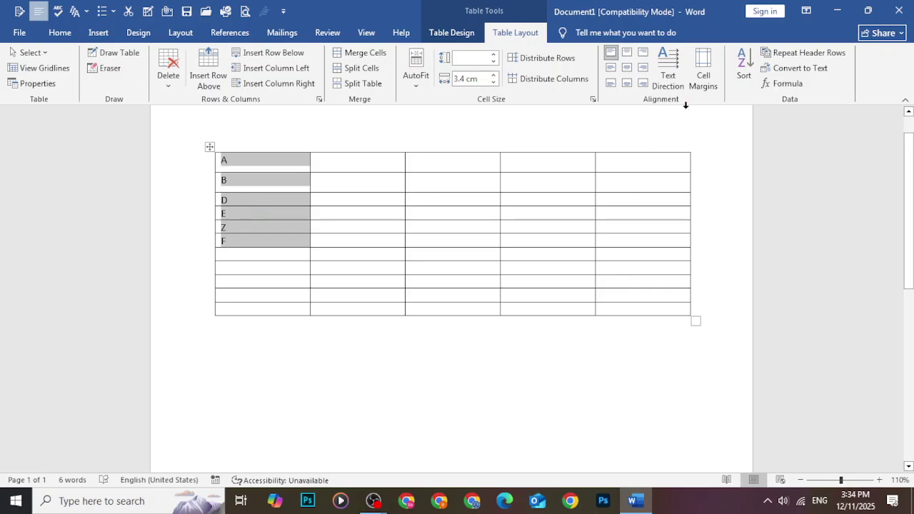
{"action": "left_click", "coordinate": [747, 76]}
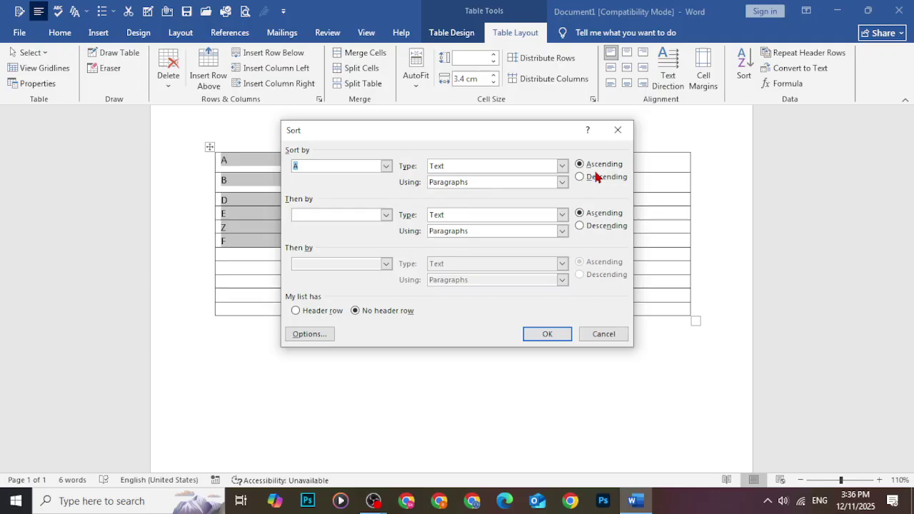
{"action": "left_click", "coordinate": [609, 335]}
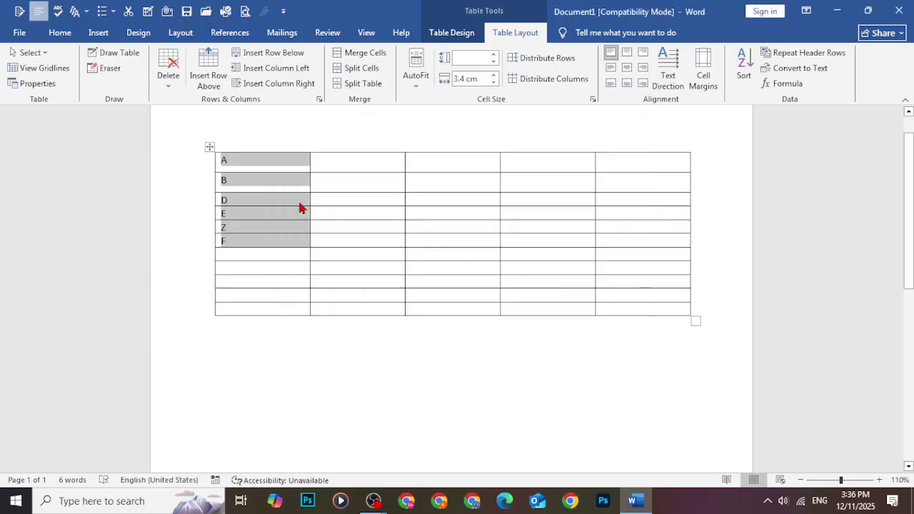
{"action": "left_click", "coordinate": [233, 231]}
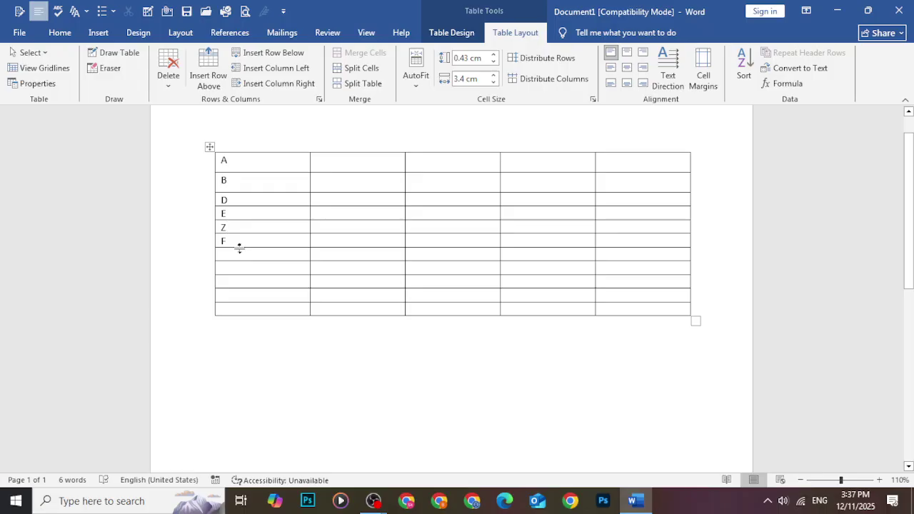
Step: Try to sort the letter cells of the first column as text in ascending order
{"action": "mouse_move", "coordinate": [247, 166]}
{"action": "left_mouse_down"}
{"action": "mouse_move", "coordinate": [261, 190]}
{"action": "mouse_move", "coordinate": [260, 241]}
{"action": "left_mouse_up"}
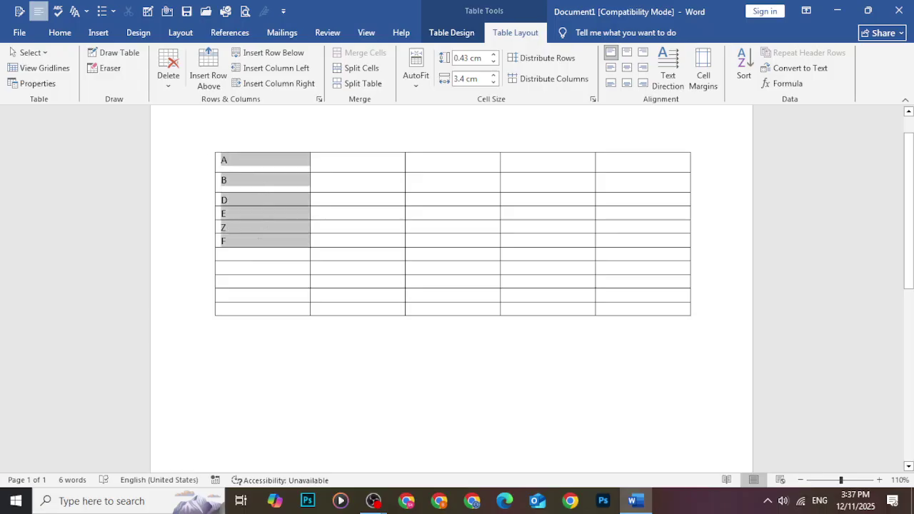
{"action": "left_click", "coordinate": [741, 74]}
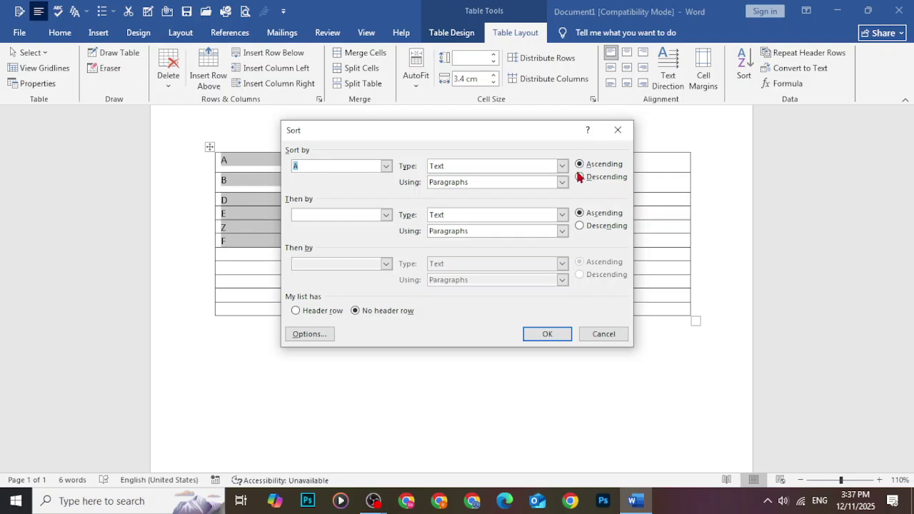
{"action": "left_click", "coordinate": [547, 334]}
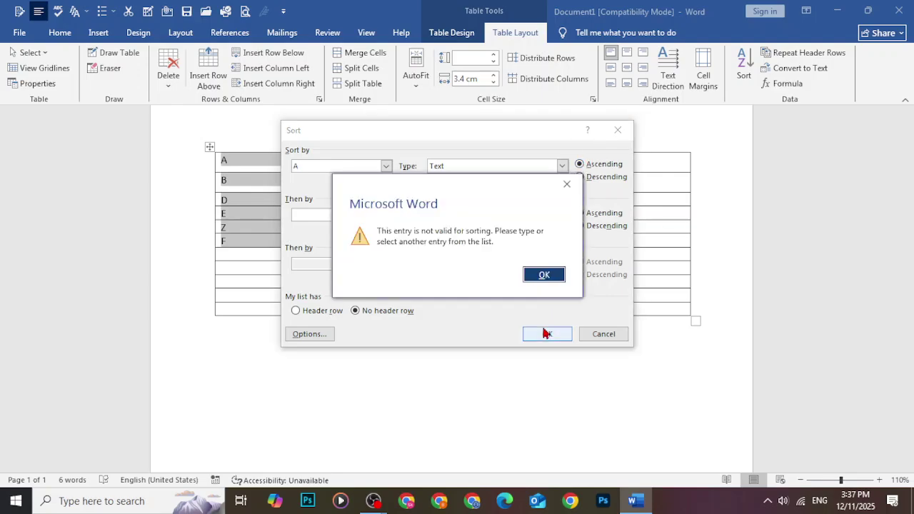
{"action": "left_click", "coordinate": [534, 278]}
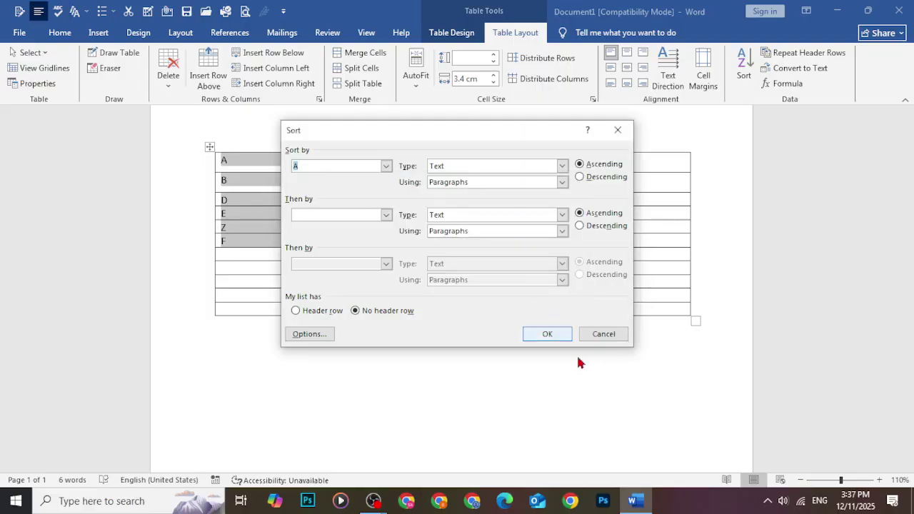
Step: Try to sort the same letter cells in descending order, then abandon the sort
{"action": "left_click", "coordinate": [585, 180]}
{"action": "left_click", "coordinate": [553, 337]}
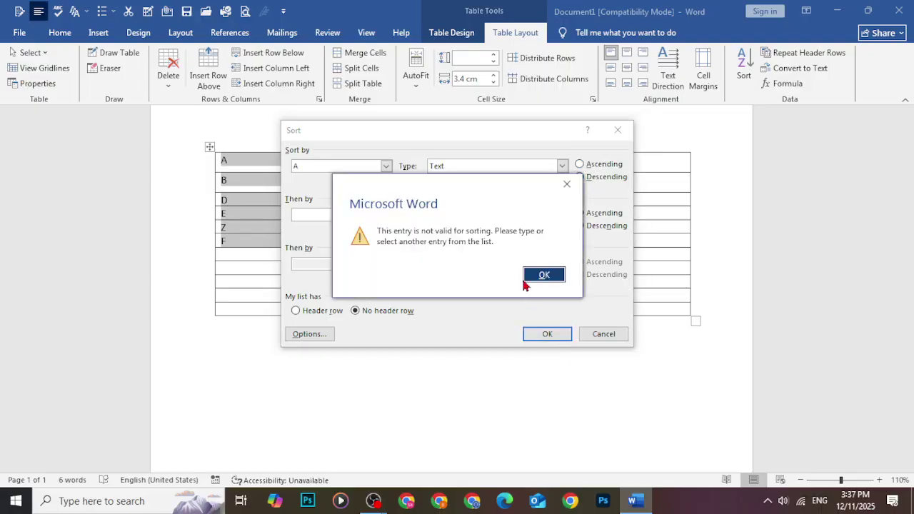
{"action": "left_click", "coordinate": [530, 278]}
{"action": "left_click", "coordinate": [545, 334]}
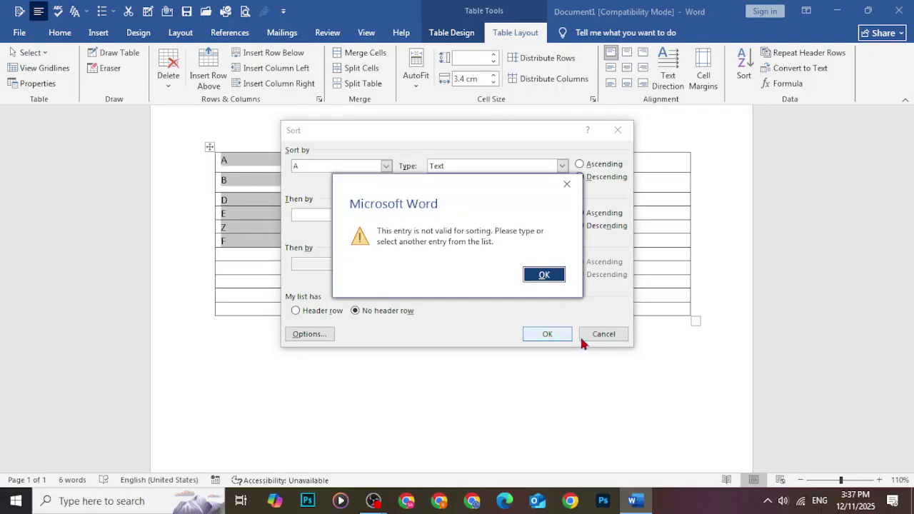
{"action": "left_click", "coordinate": [553, 278]}
{"action": "left_click", "coordinate": [603, 334]}
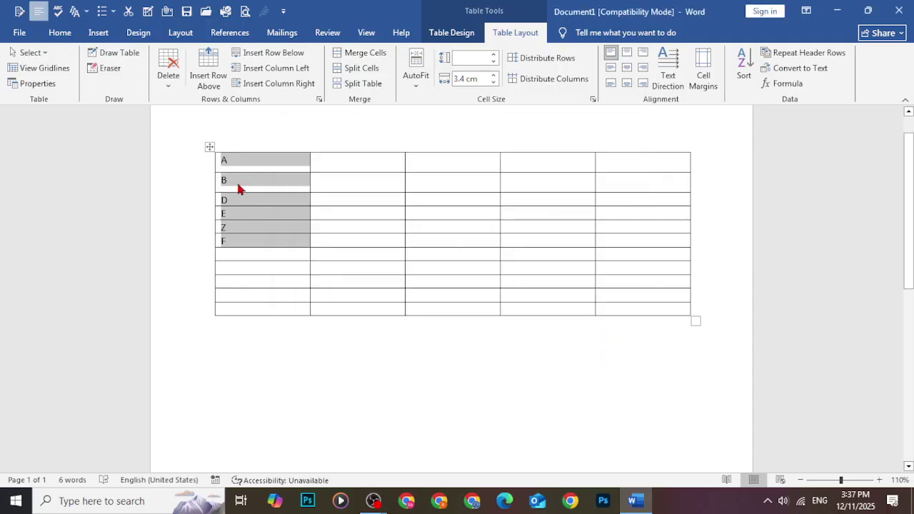
Step: Delete the letters from the first six cells of the first column, one cell at a time
{"action": "left_click", "coordinate": [255, 169]}
{"action": "key", "text": "BackSpace"}
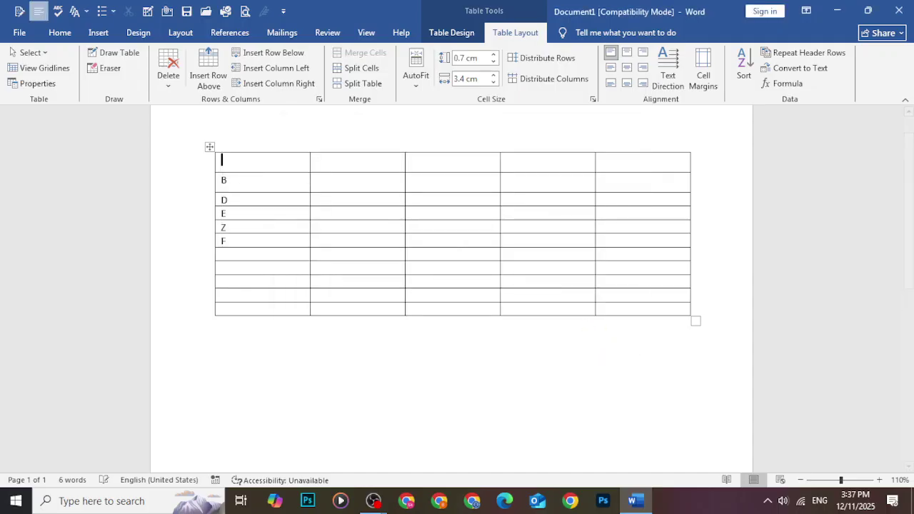
{"action": "key", "text": "Down"}
{"action": "key", "text": "Down"}
{"action": "key", "text": "Up"}
{"action": "key", "text": "Up"}
{"action": "key", "text": "Down"}
{"action": "key", "text": "Delete"}
{"action": "key", "text": "Down"}
{"action": "key", "text": "Delete"}
{"action": "key", "text": "Down"}
{"action": "key", "text": "Delete"}
{"action": "key", "text": "Down"}
{"action": "key", "text": "Delete"}
{"action": "key", "text": "Down"}
{"action": "key", "text": "Delete"}
{"action": "key", "text": "Up"}
{"action": "key", "text": "Up"}
{"action": "key", "text": "Up"}
{"action": "key", "text": "Up"}
{"action": "key", "text": "Up"}
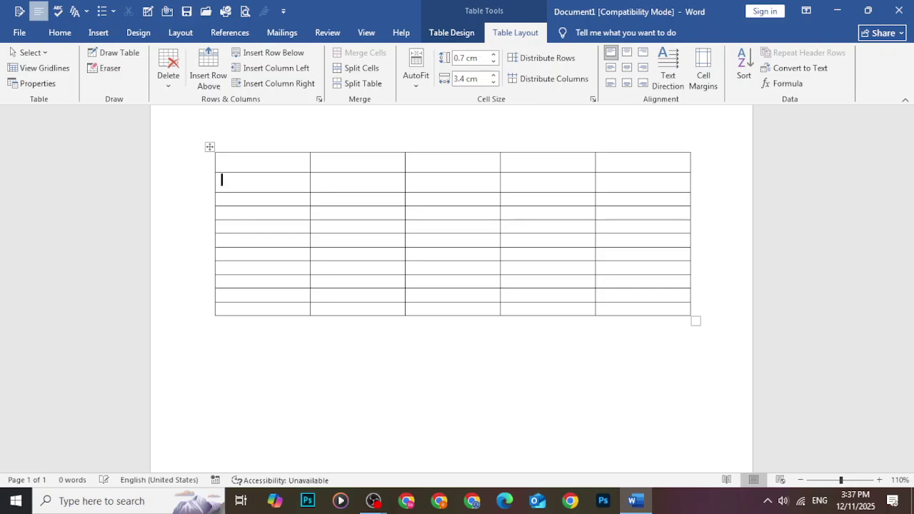
Step: Fill the first six cells of the first column with the numbers 1, 2, 4, 3, 5 and 9
{"action": "type", "text": "1"}
{"action": "key", "text": "Down"}
{"action": "type", "text": "2"}
{"action": "key", "text": "Down"}
{"action": "type", "text": "4"}
{"action": "key", "text": "Down"}
{"action": "type", "text": "3"}
{"action": "key", "text": "Down"}
{"action": "type", "text": "5"}
{"action": "key", "text": "Down"}
{"action": "type", "text": "9"}
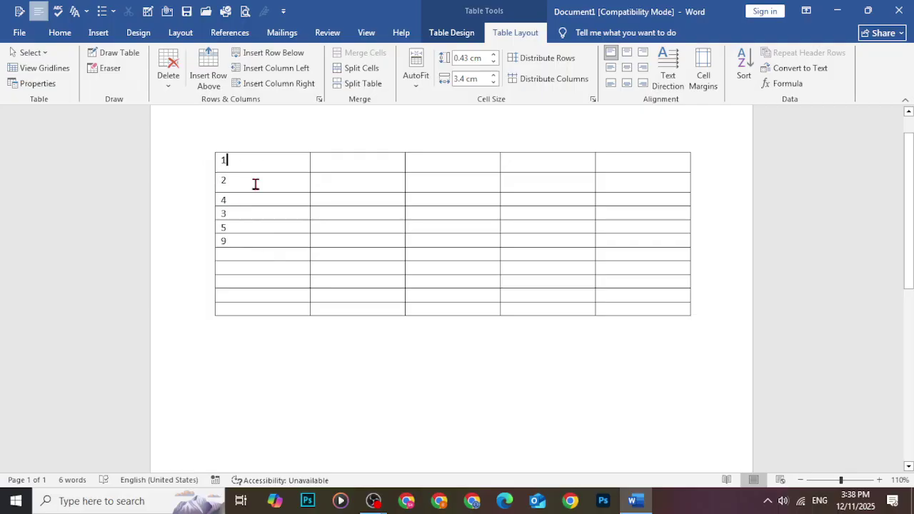
Step: Sort the six number cells of the first column by number in ascending order, with no header row
{"action": "left_click_drag", "start_coordinate": [254, 165], "coordinate": [258, 239]}
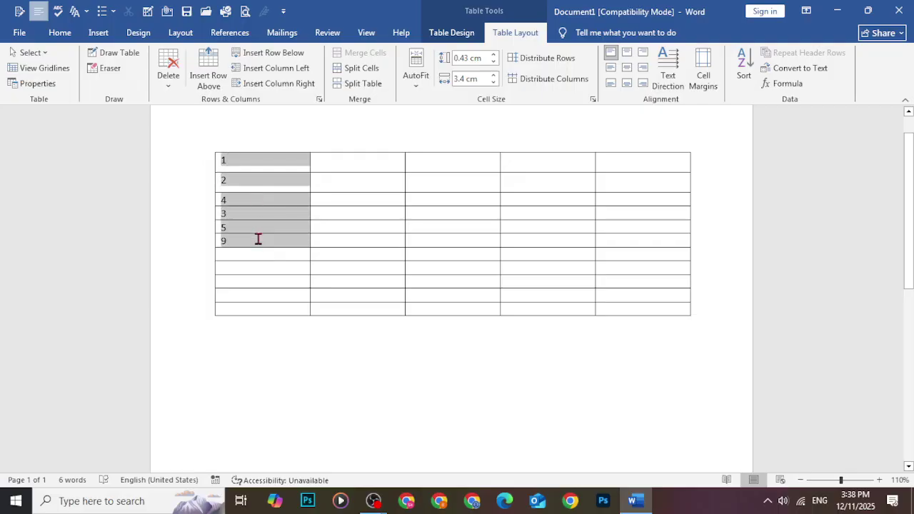
{"action": "left_click", "coordinate": [742, 71]}
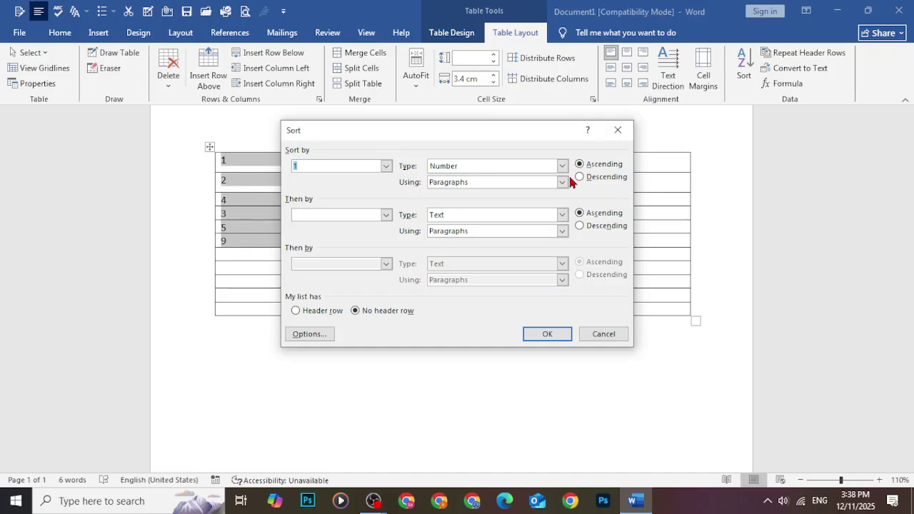
{"action": "left_click", "coordinate": [556, 337]}
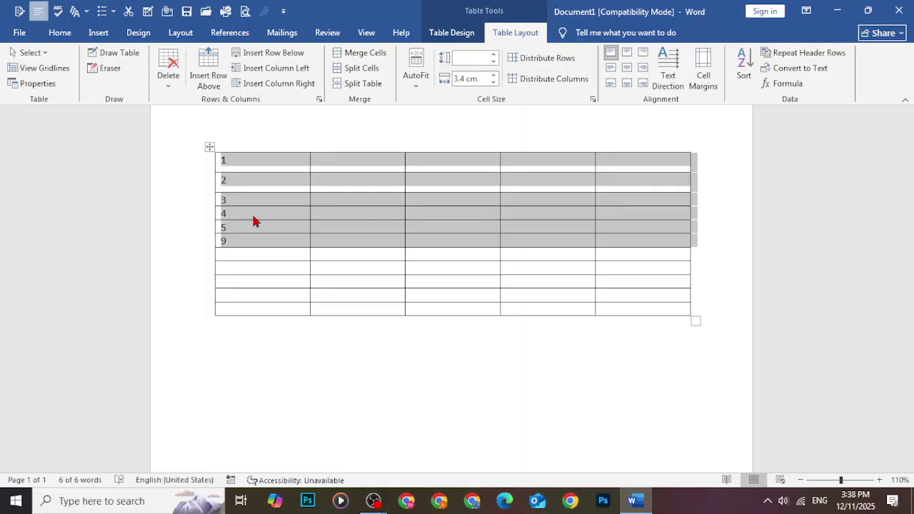
Step: Sort the six numbered rows by number in descending order, with no header row
{"action": "left_click", "coordinate": [748, 76]}
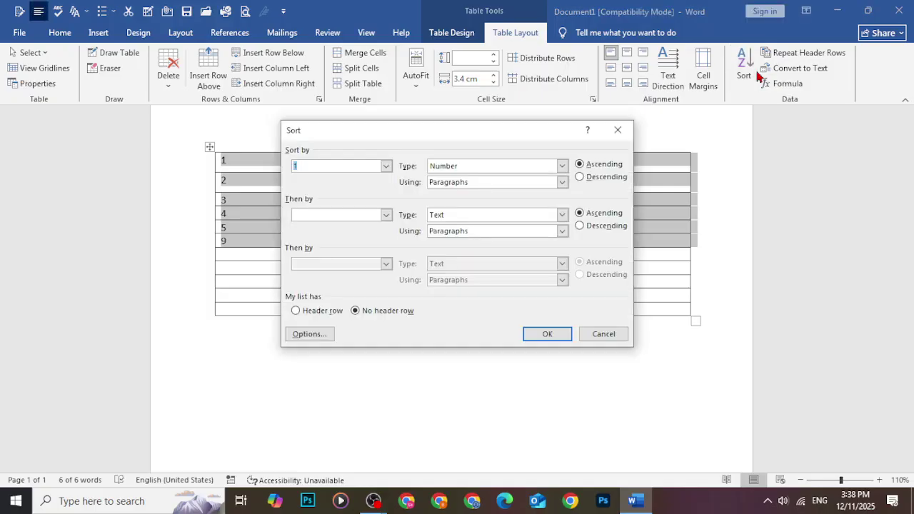
{"action": "left_click", "coordinate": [582, 182]}
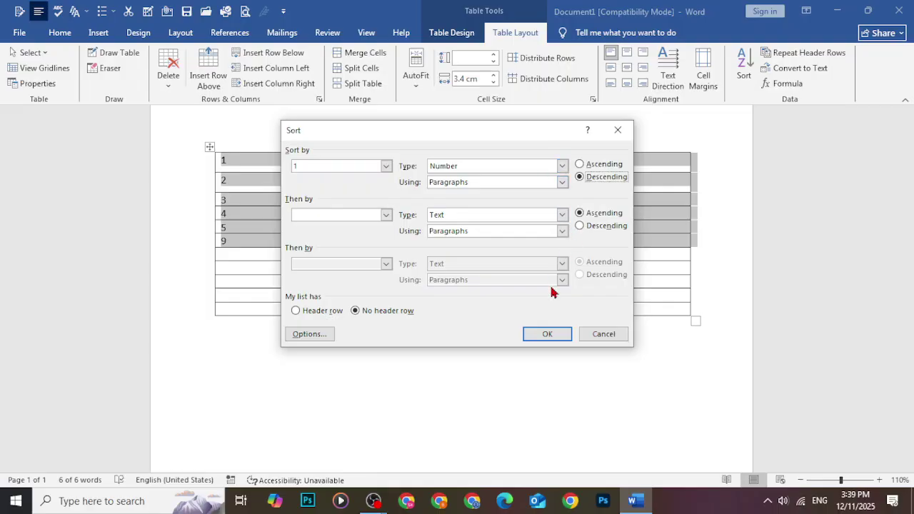
{"action": "left_click", "coordinate": [550, 335]}
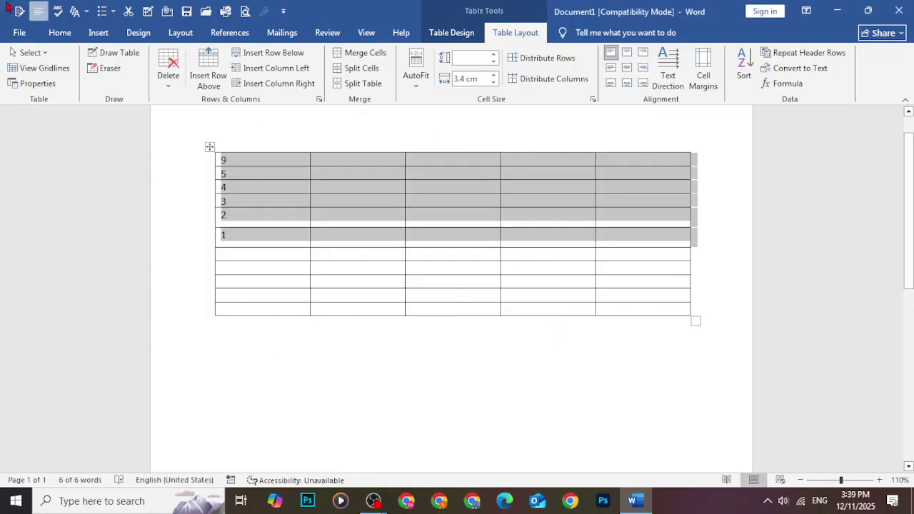
{"action": "left_click", "coordinate": [229, 174]}
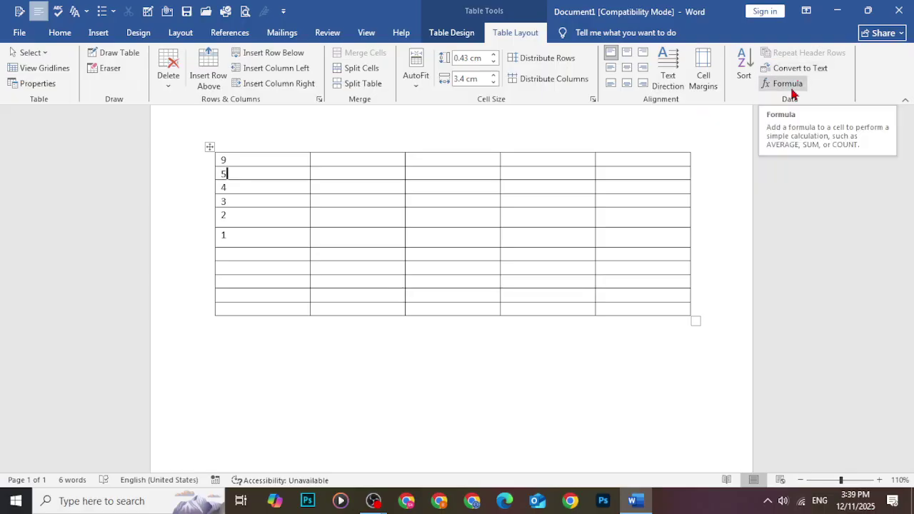
Step: Clear all the numbers from the table's first column
{"action": "left_click", "coordinate": [347, 175]}
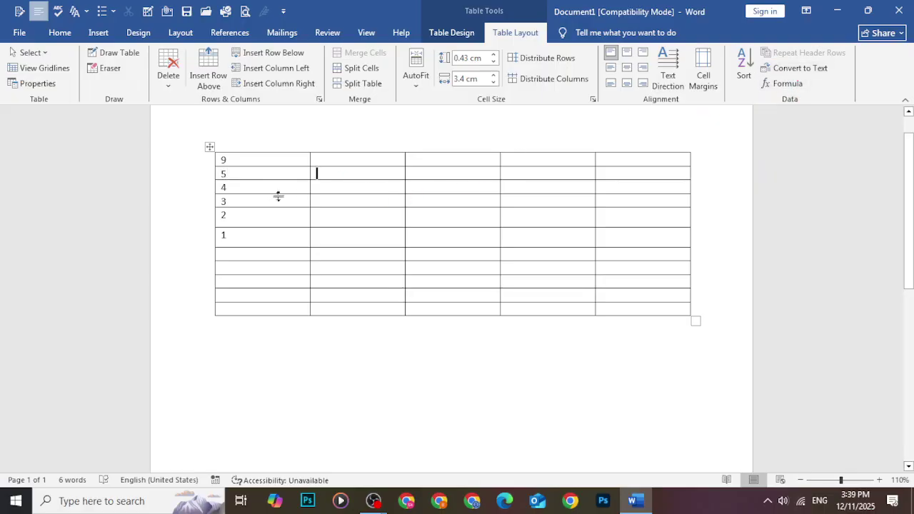
{"action": "left_click_drag", "start_coordinate": [263, 241], "coordinate": [242, 170]}
{"action": "key", "text": "BackSpace"}
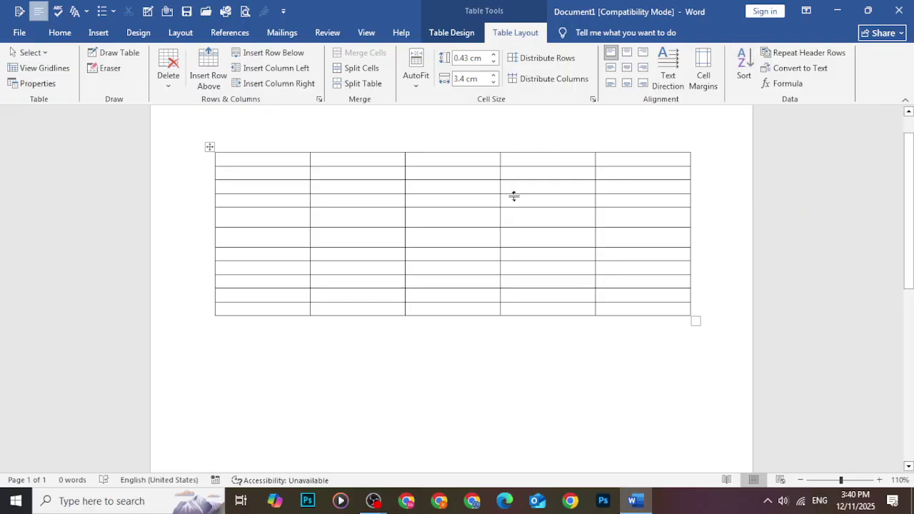
{"action": "left_click", "coordinate": [98, 33]}
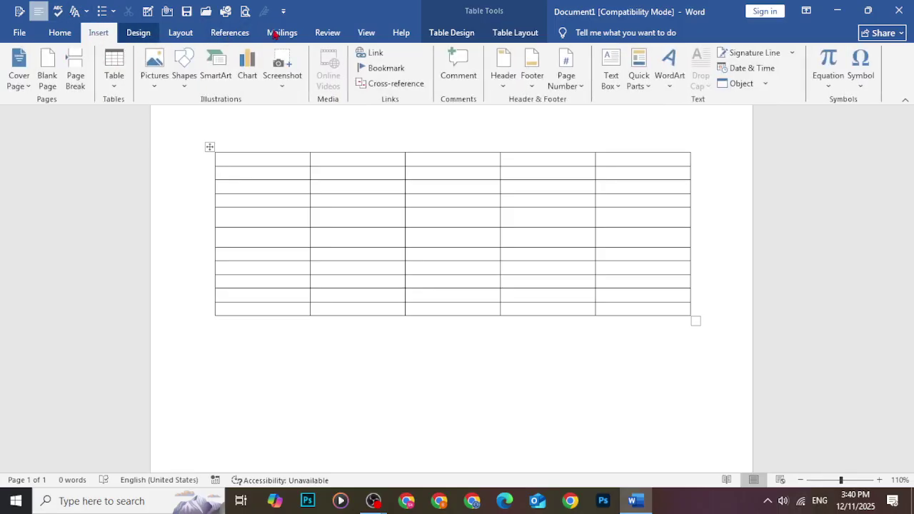
{"action": "left_click", "coordinate": [514, 34]}
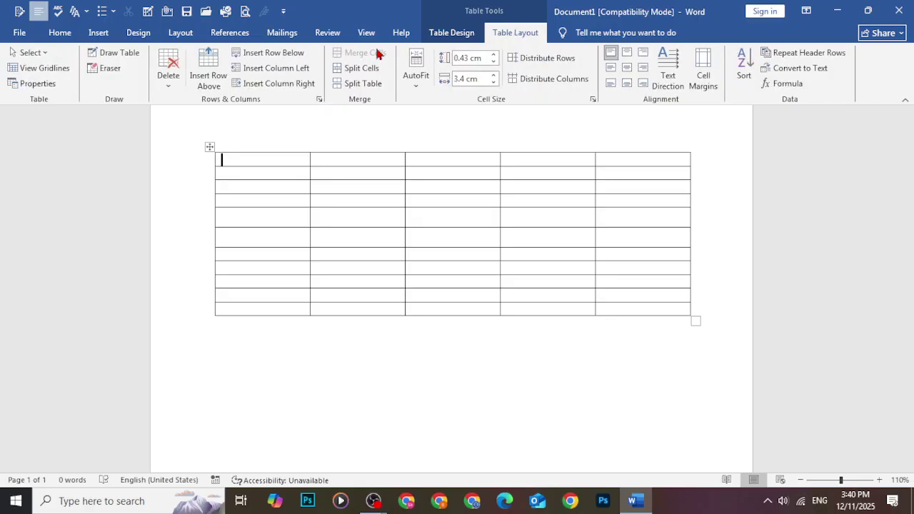
{"action": "left_click", "coordinate": [477, 34]}
{"action": "left_click", "coordinate": [500, 34]}
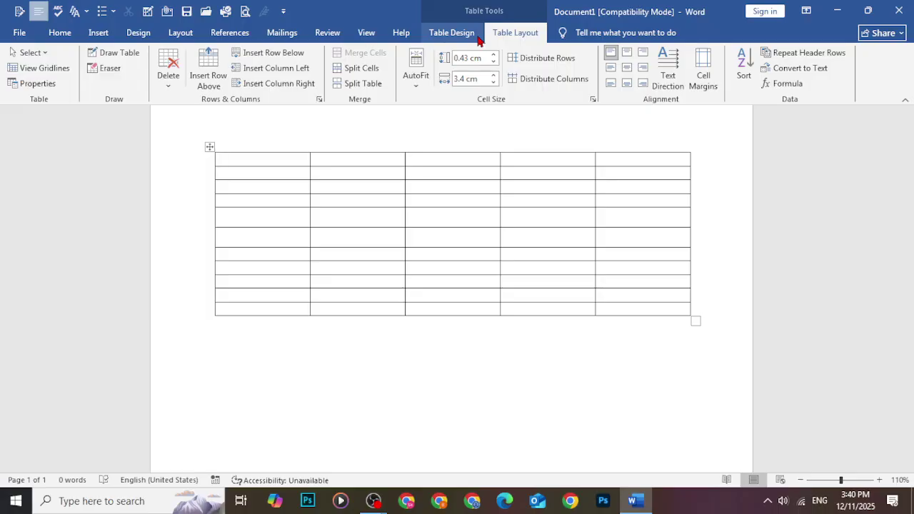
{"action": "left_click", "coordinate": [370, 461]}
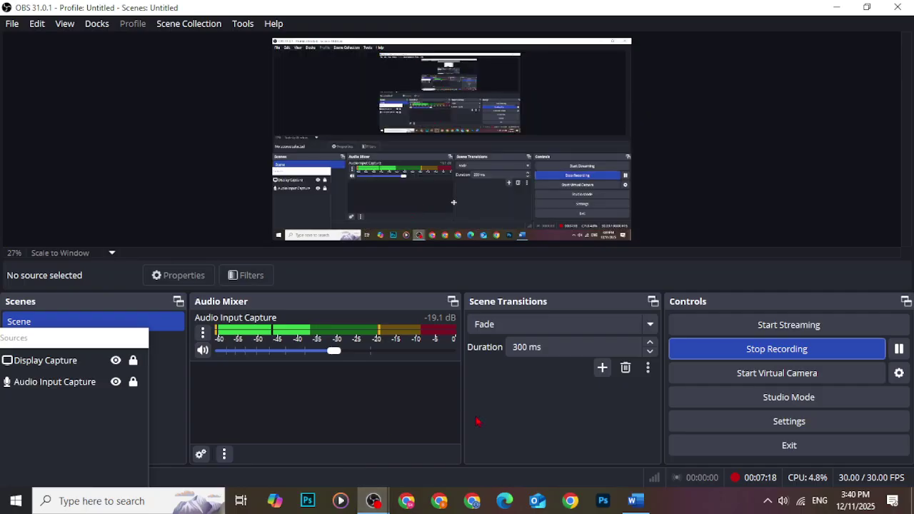